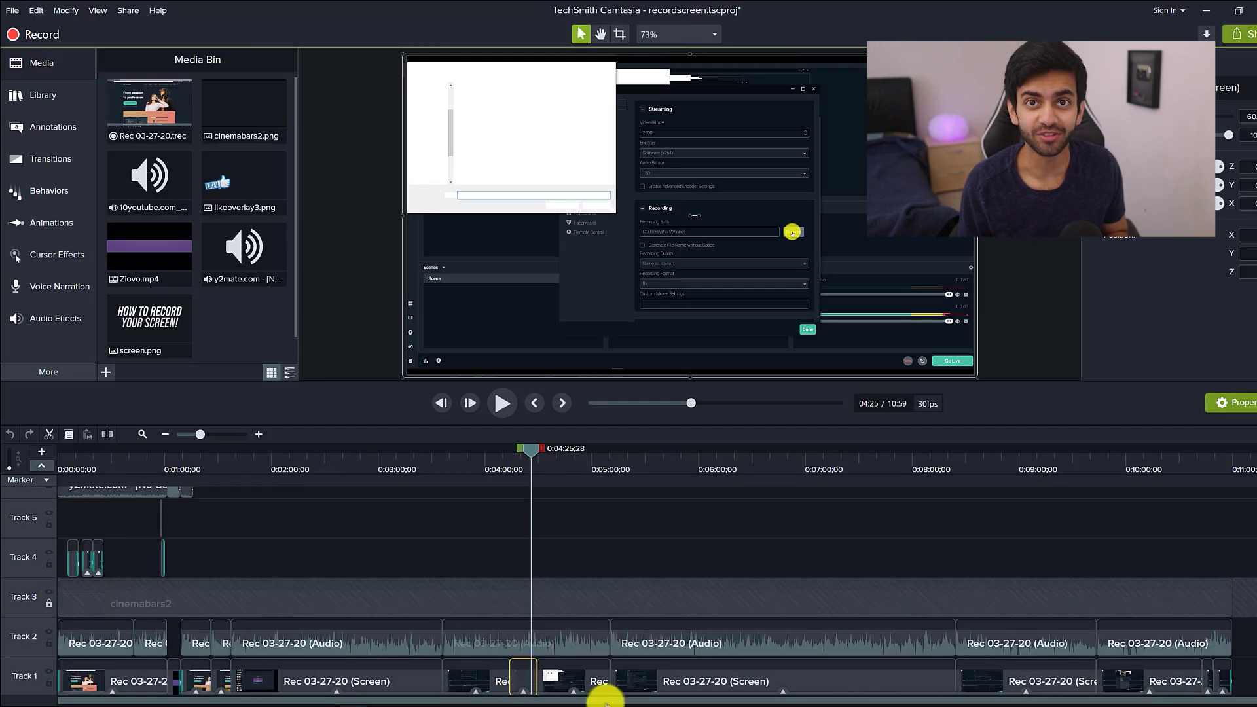
Step: Scale up the screen recording on the canvas, check the Track 1 clip menus, and zoom further in
{"action": "left_click_drag", "start_coordinate": [977, 377], "coordinate": [1000, 418]}
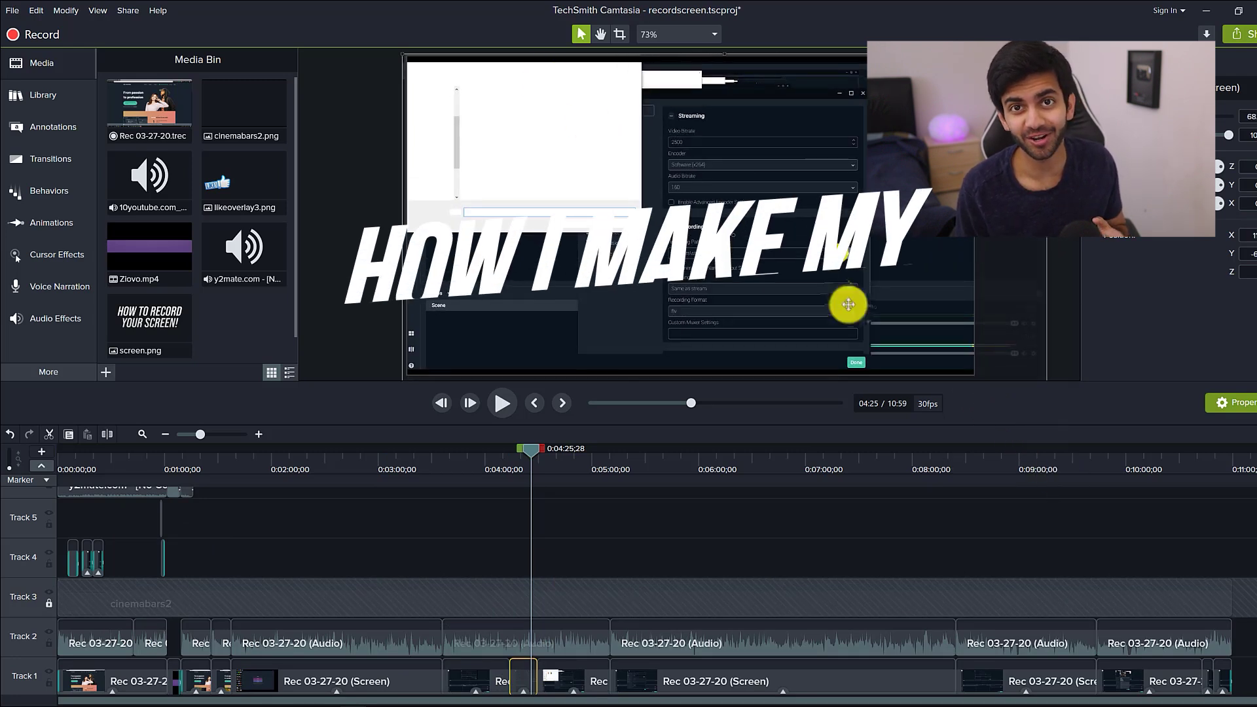
{"action": "right_click", "coordinate": [520, 676]}
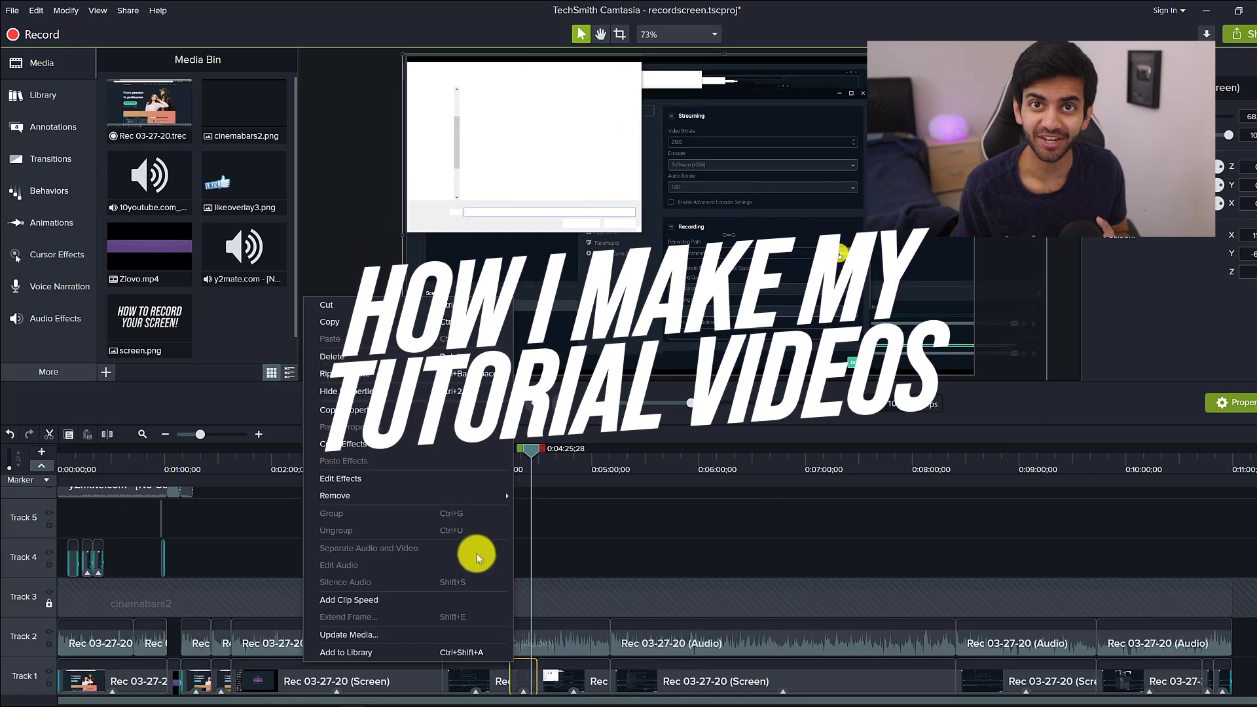
{"action": "key", "text": "Escape"}
{"action": "right_click", "coordinate": [1002, 680]}
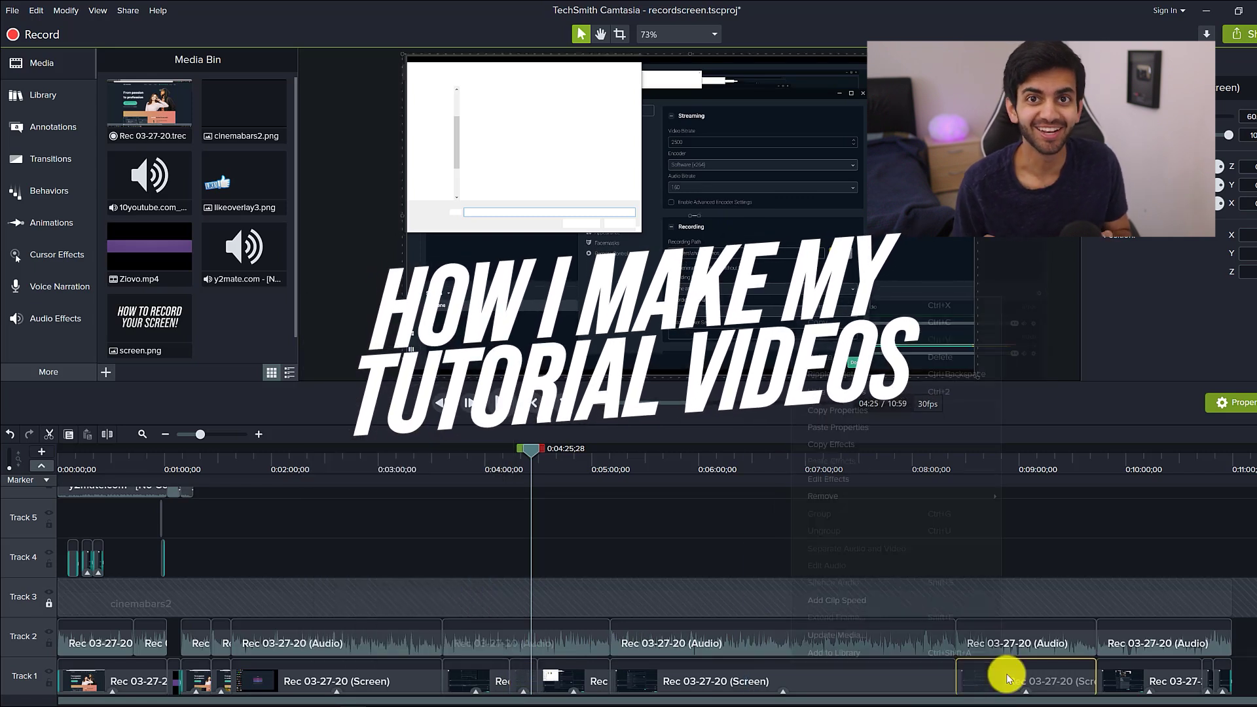
{"action": "left_click", "coordinate": [1088, 527]}
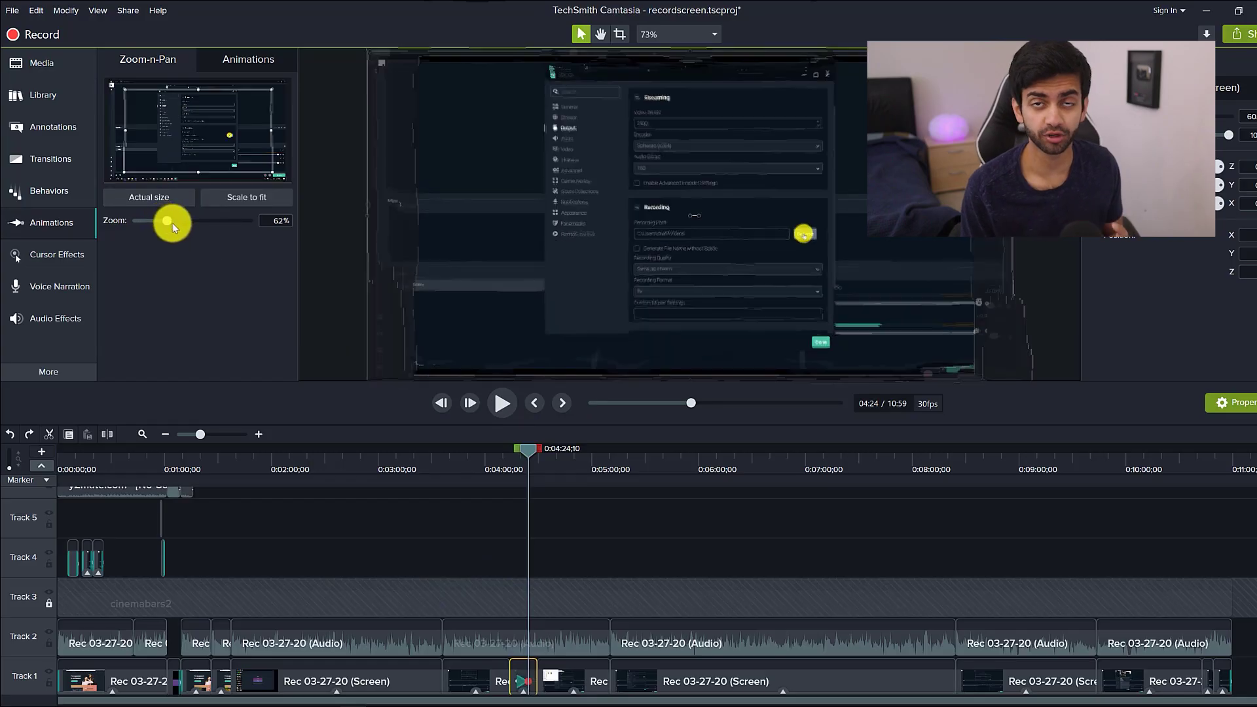
{"action": "left_click_drag", "start_coordinate": [171, 223], "coordinate": [186, 221]}
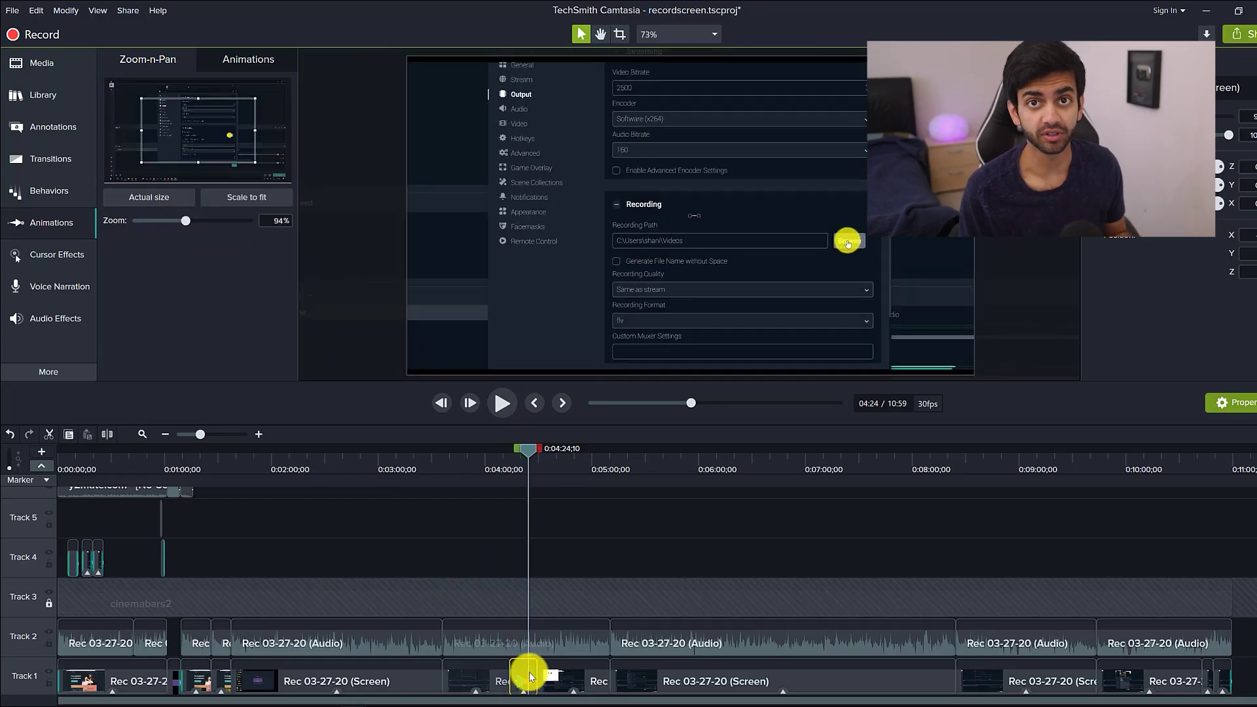
Step: Scroll up in the Zoom-n-Pan panel to work on the Track 1 clip around 4:24
{"action": "scroll", "coordinate": [527, 682], "scroll_direction": "up", "scroll_amount": 3}
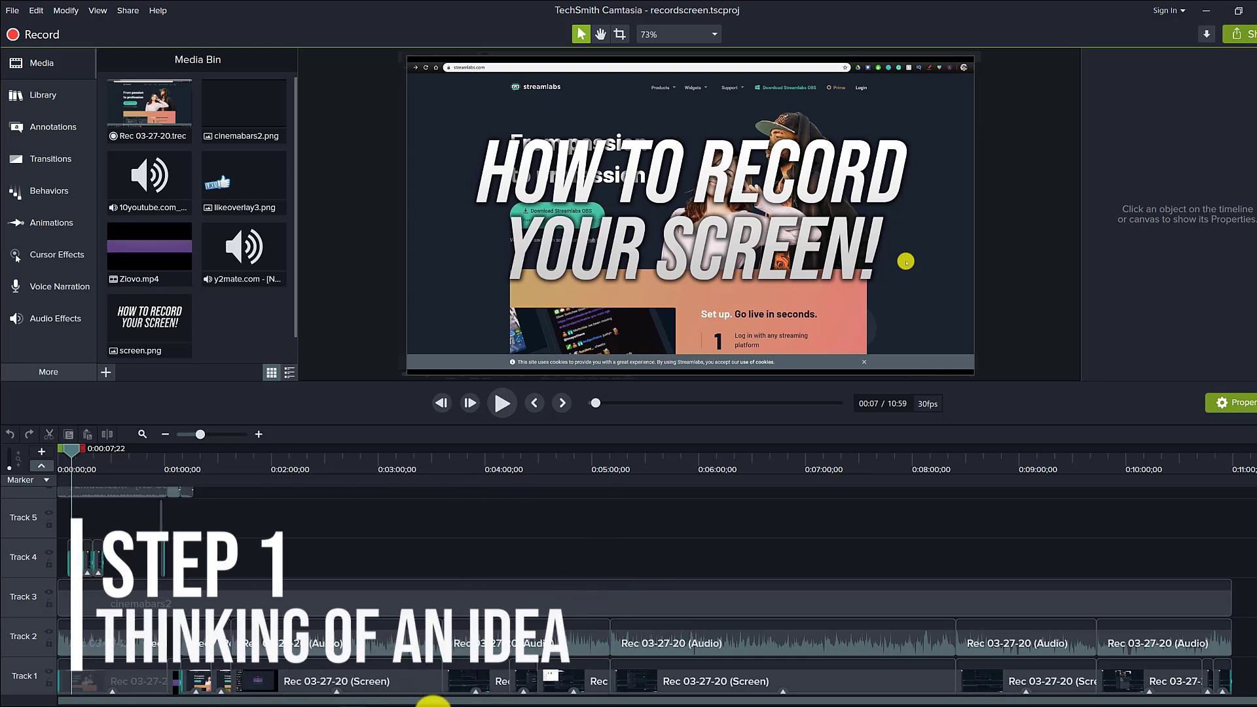
{"action": "mouse_move", "coordinate": [433, 703]}
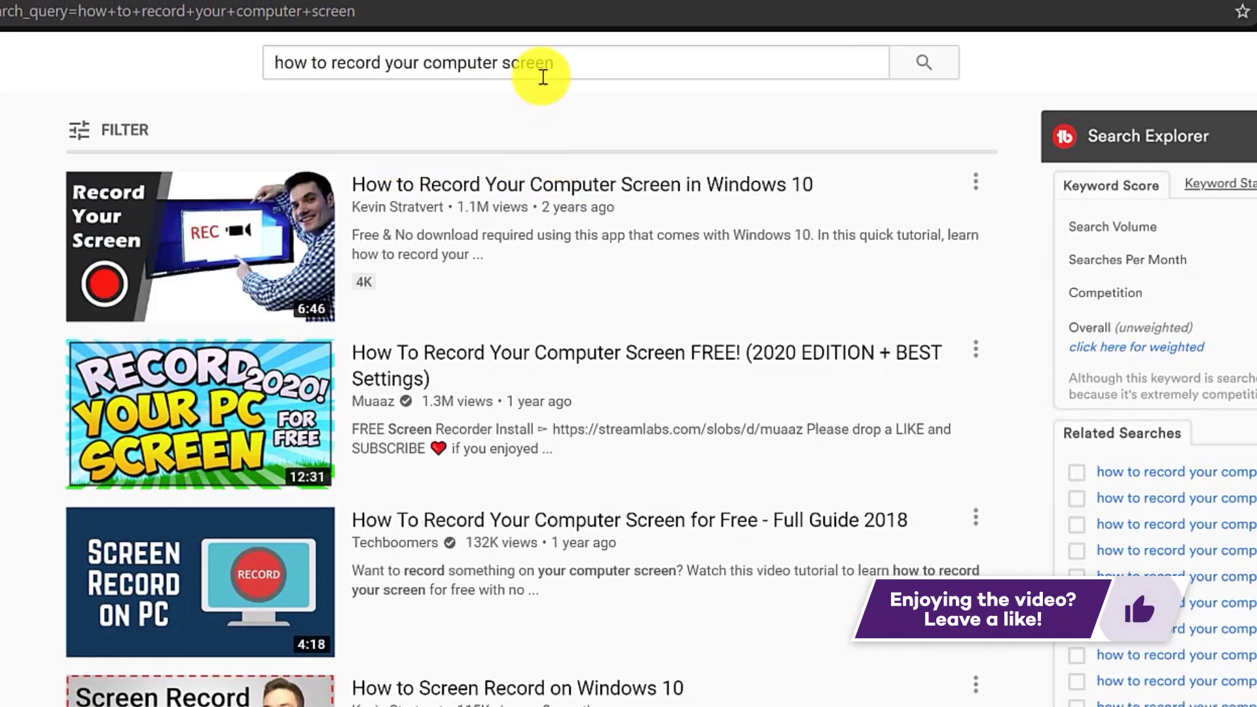
Step: Change the YouTube search to 'how to record your computer screen 2020' and scroll through the results
{"action": "left_click_drag", "start_coordinate": [555, 64], "coordinate": [218, 68]}
{"action": "left_click", "coordinate": [223, 105]}
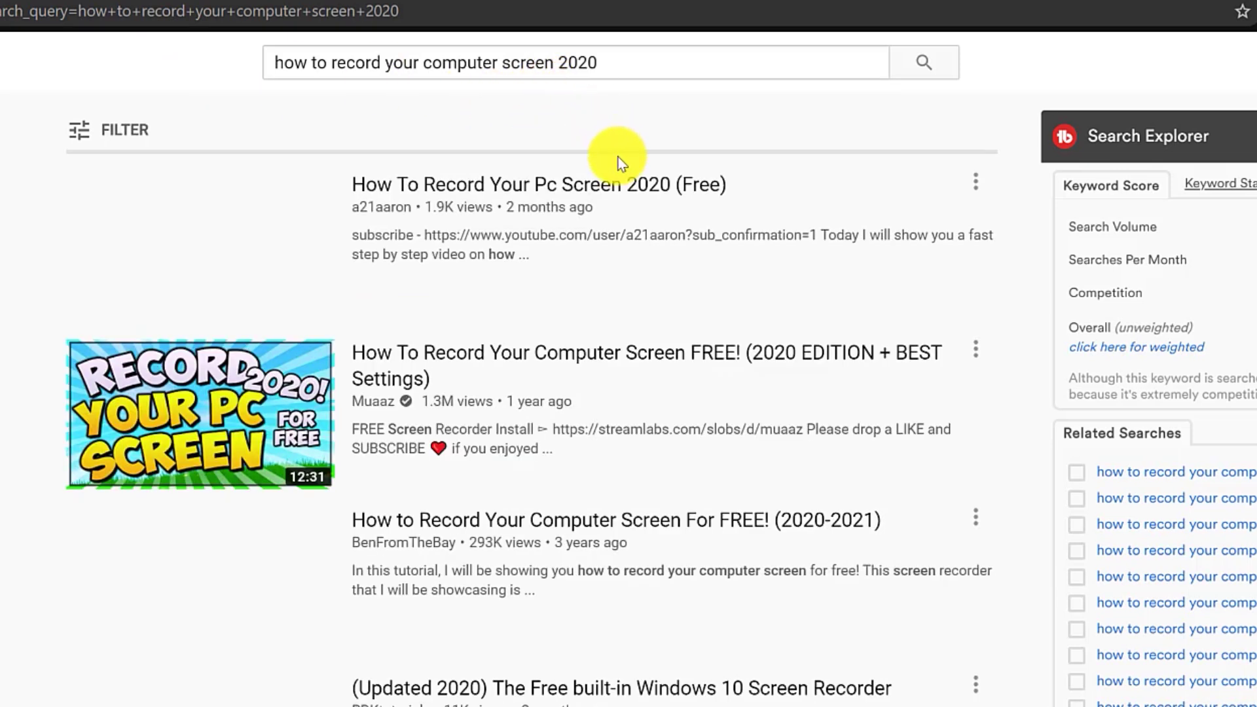
{"action": "scroll", "coordinate": [904, 603], "scroll_direction": "down", "scroll_amount": 4}
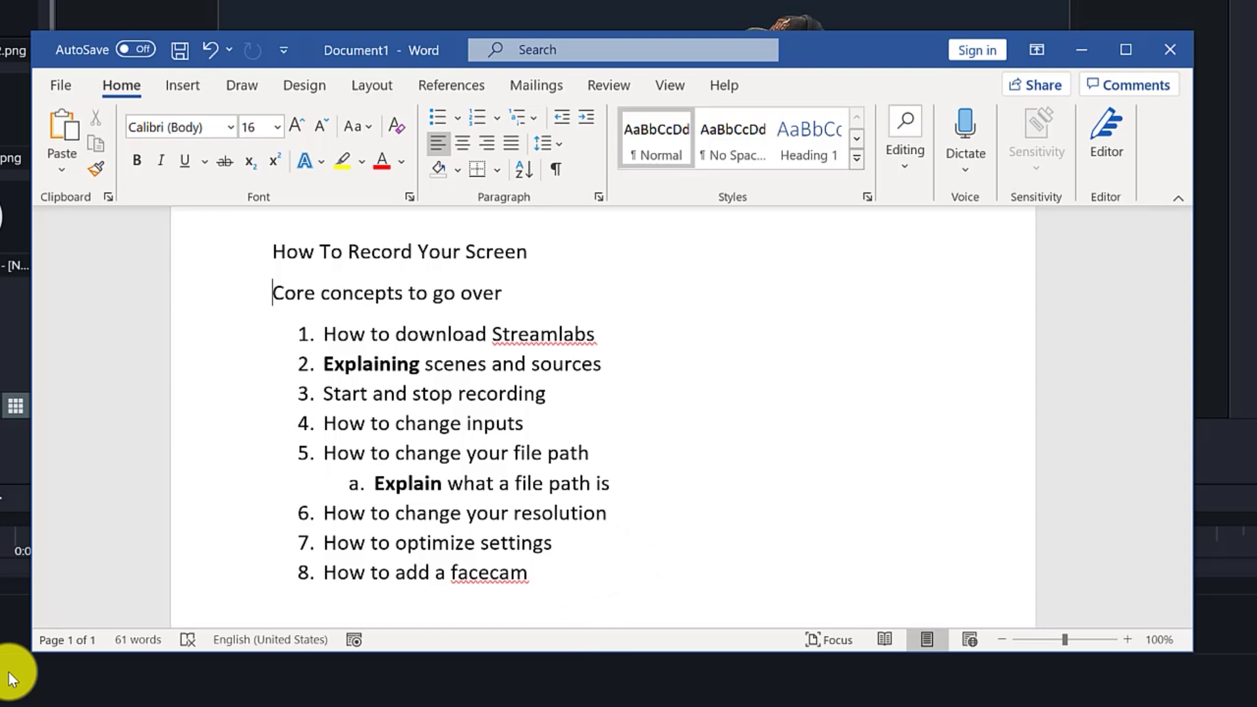
{"action": "left_click", "coordinate": [401, 549]}
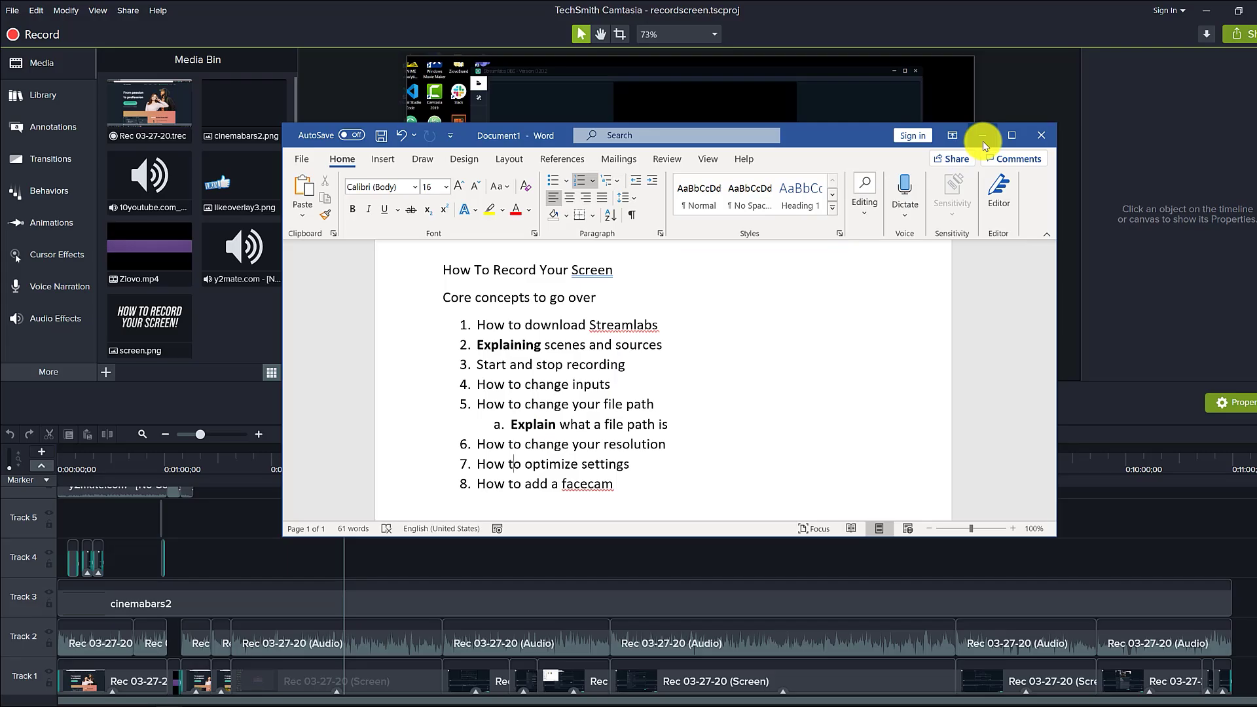
{"action": "left_click", "coordinate": [984, 138]}
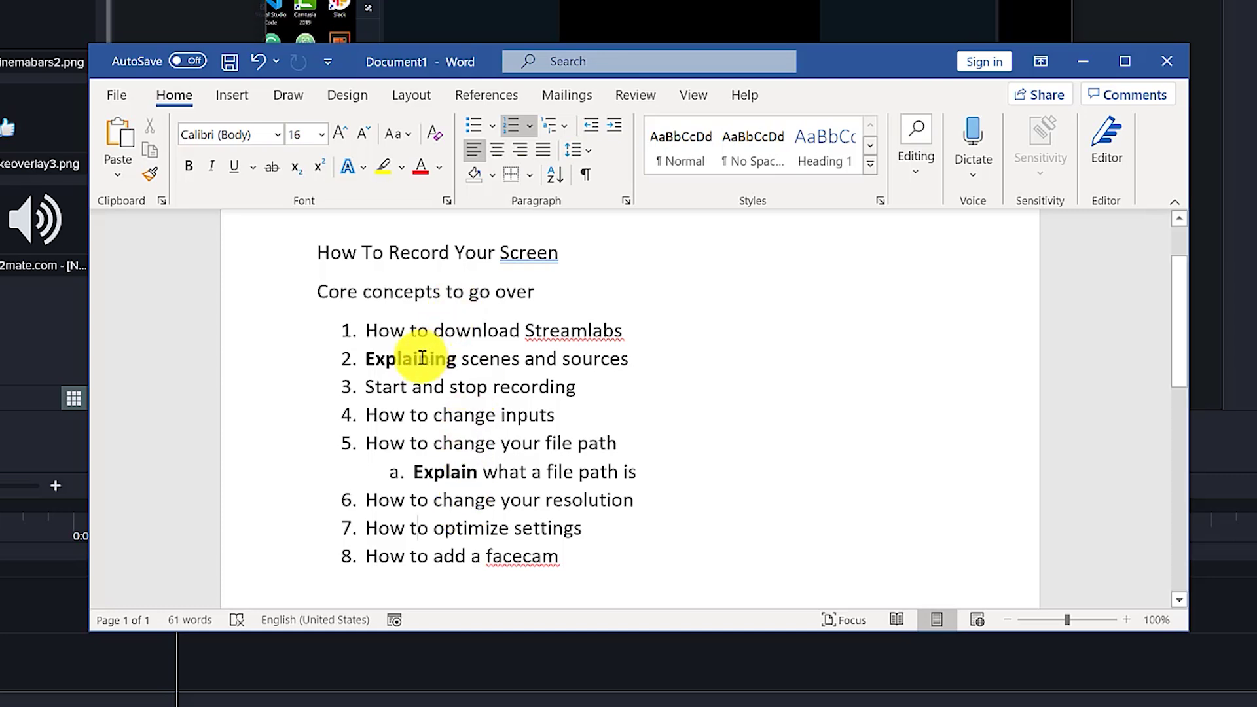
{"action": "left_click_drag", "start_coordinate": [362, 358], "coordinate": [643, 357]}
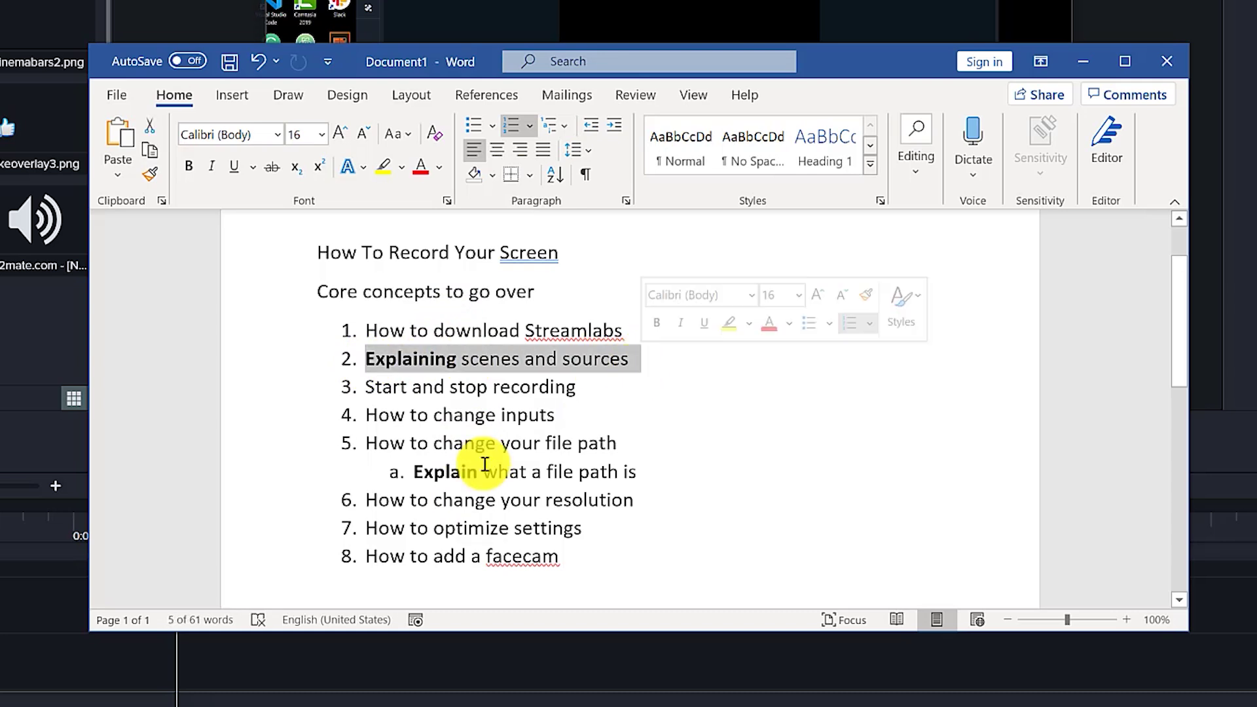
Step: Select the words 'Explain what a file path' in the Word outline
{"action": "left_click_drag", "start_coordinate": [414, 472], "coordinate": [640, 473]}
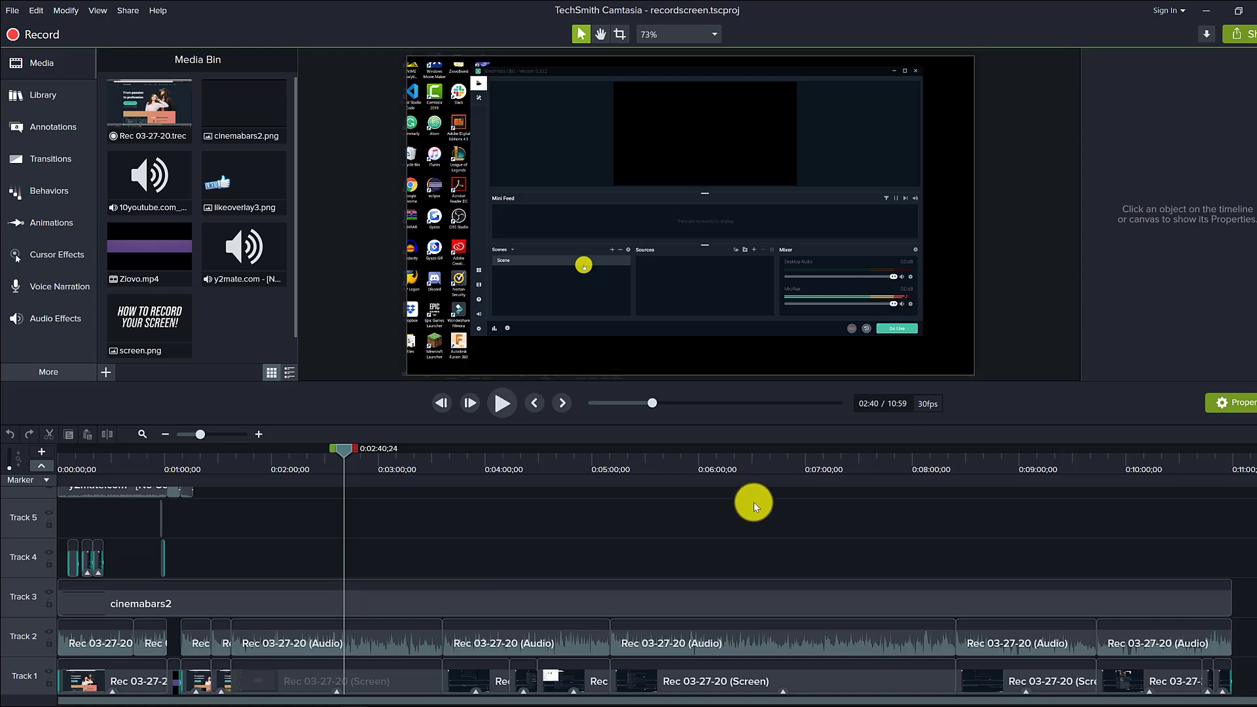
{"action": "left_click", "coordinate": [243, 252]}
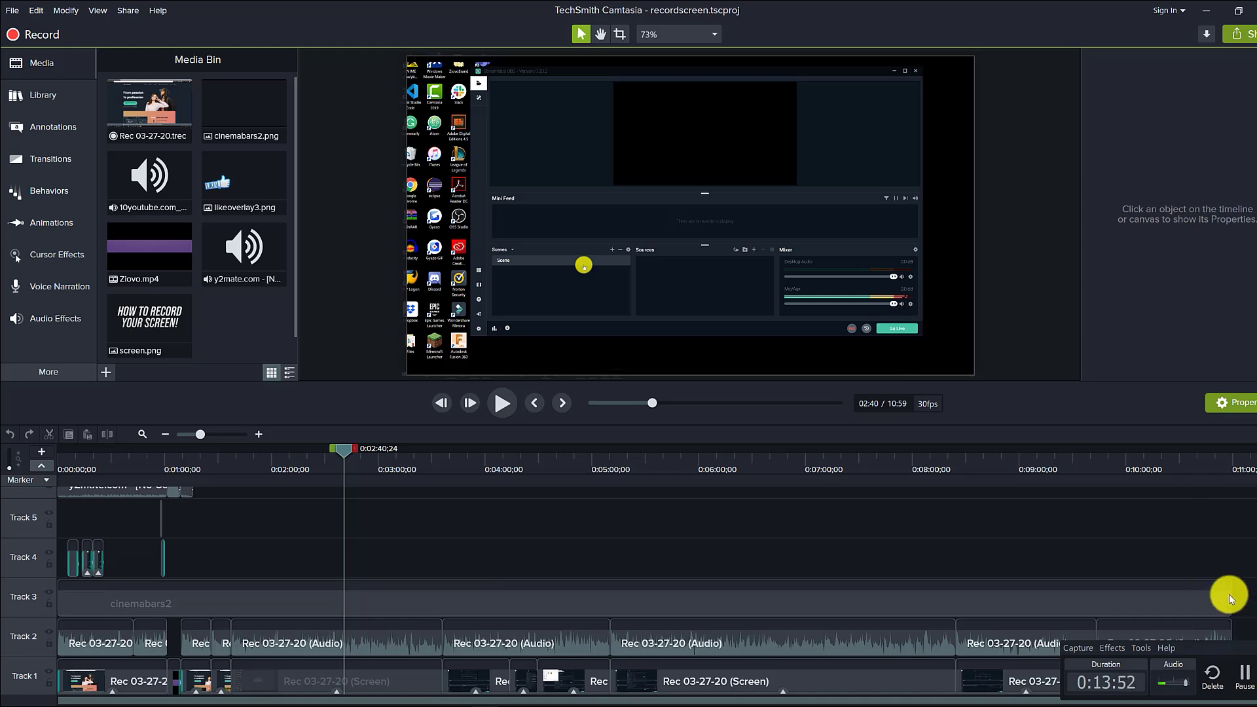
{"action": "left_click_drag", "start_coordinate": [1222, 591], "coordinate": [1217, 579]}
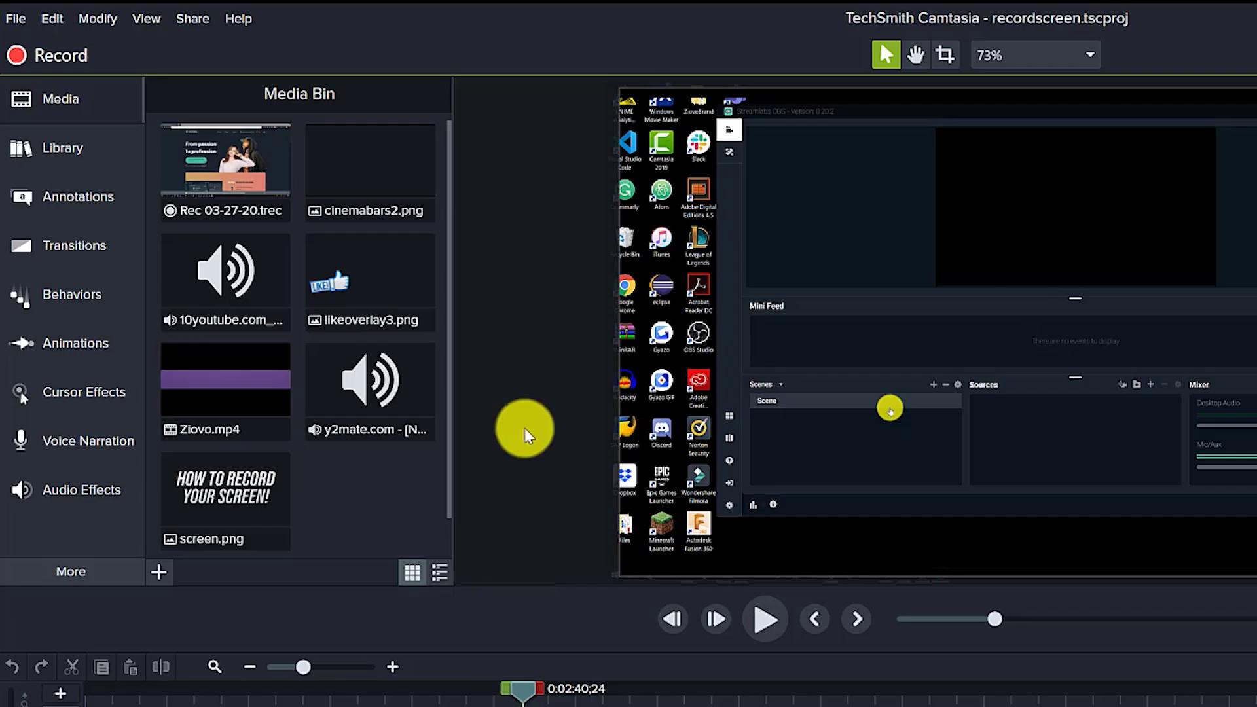
Step: Select the Rec 03-27-20.trec recording in the Media Bin
{"action": "left_click", "coordinate": [145, 101]}
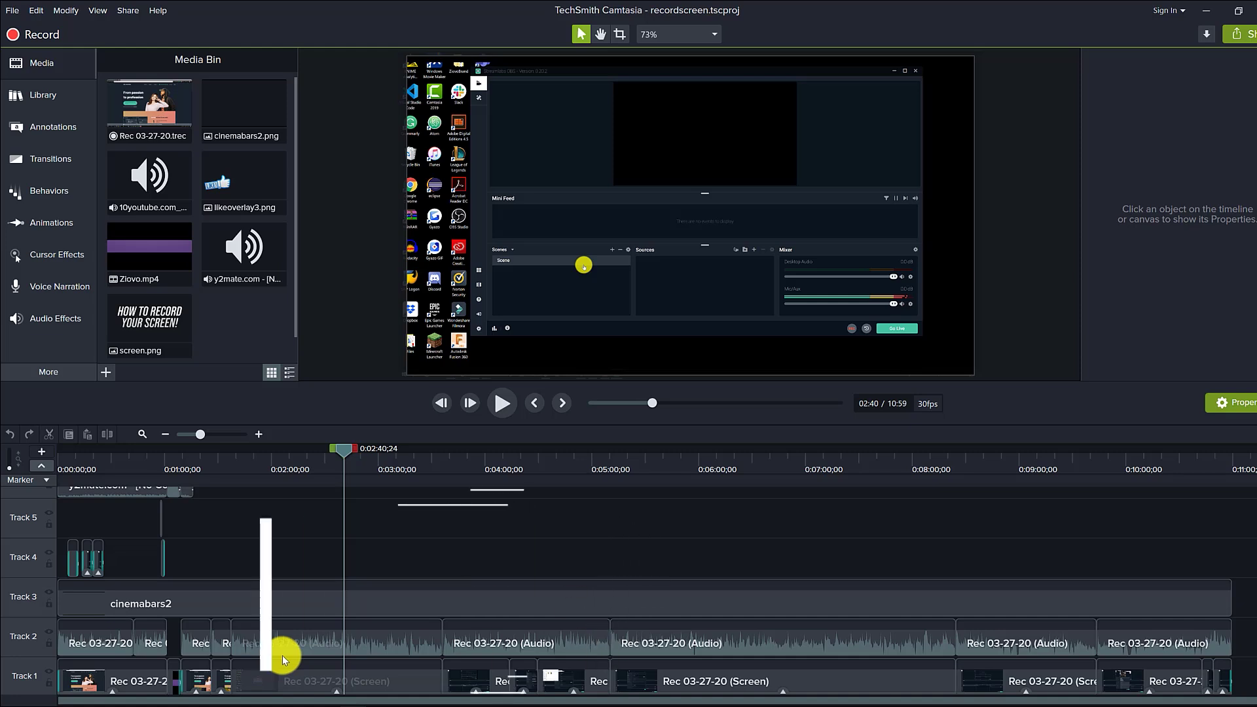
Step: Move the playhead from 2:40 to about 4:33, where the settings dialog appears
{"action": "left_click_drag", "start_coordinate": [339, 450], "coordinate": [418, 459]}
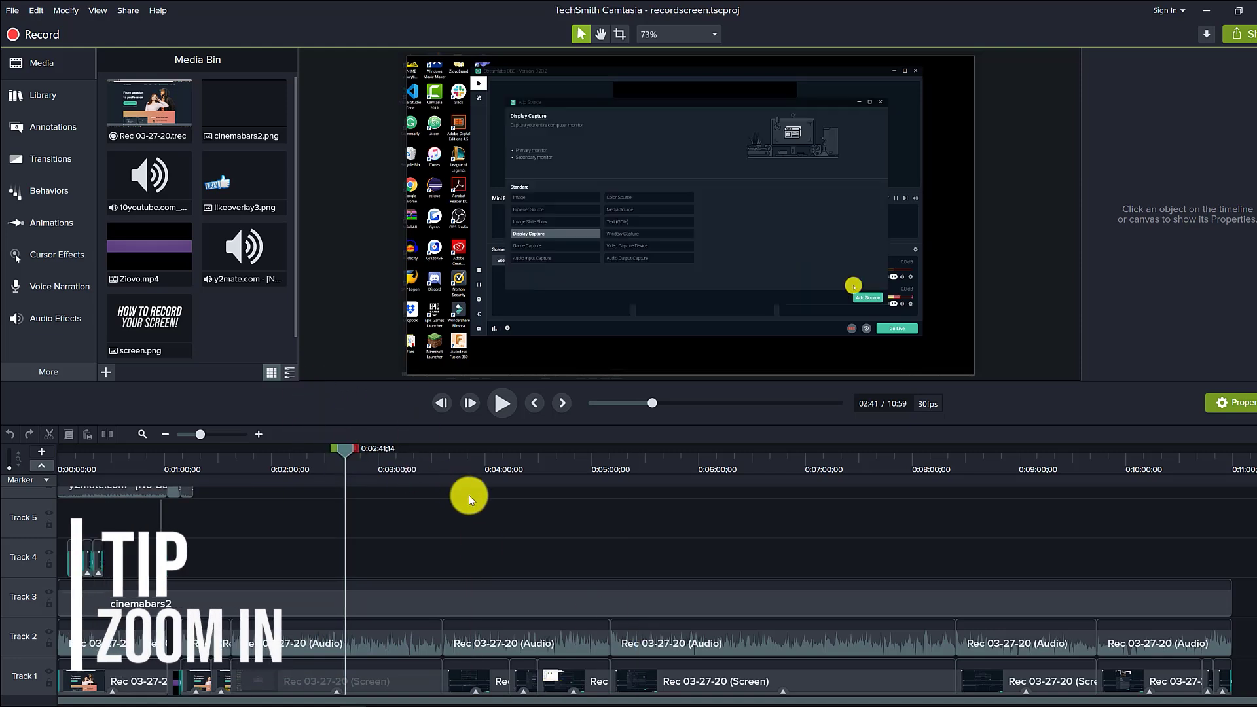
{"action": "left_click_drag", "start_coordinate": [492, 504], "coordinate": [536, 508]}
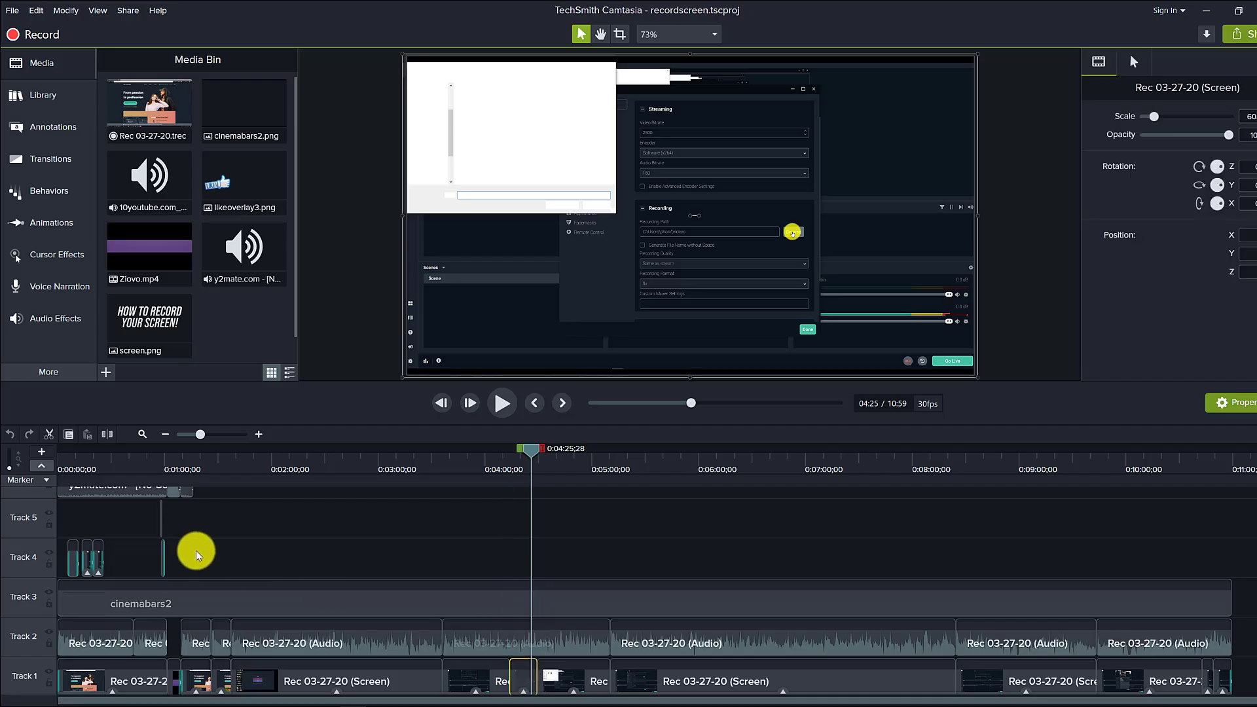
Step: Lock Track 3 and scale up the short Track 1 screen clip on the canvas
{"action": "left_click", "coordinate": [48, 603]}
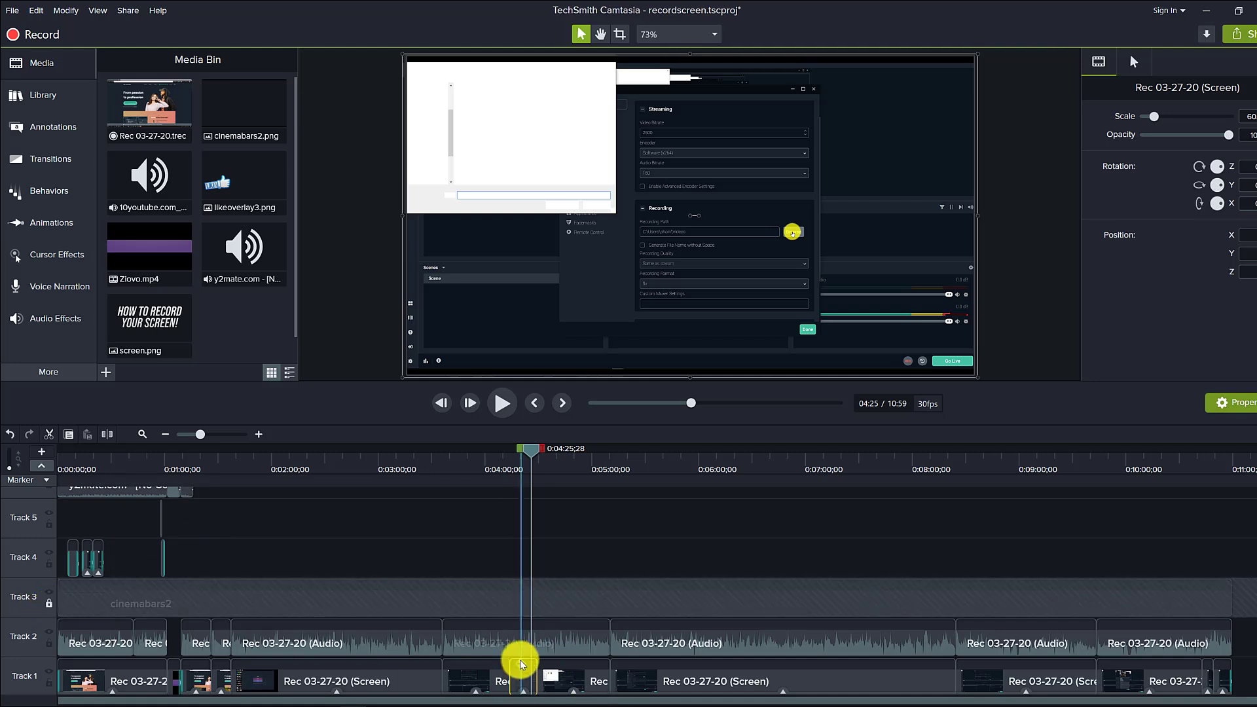
{"action": "left_click", "coordinate": [524, 681]}
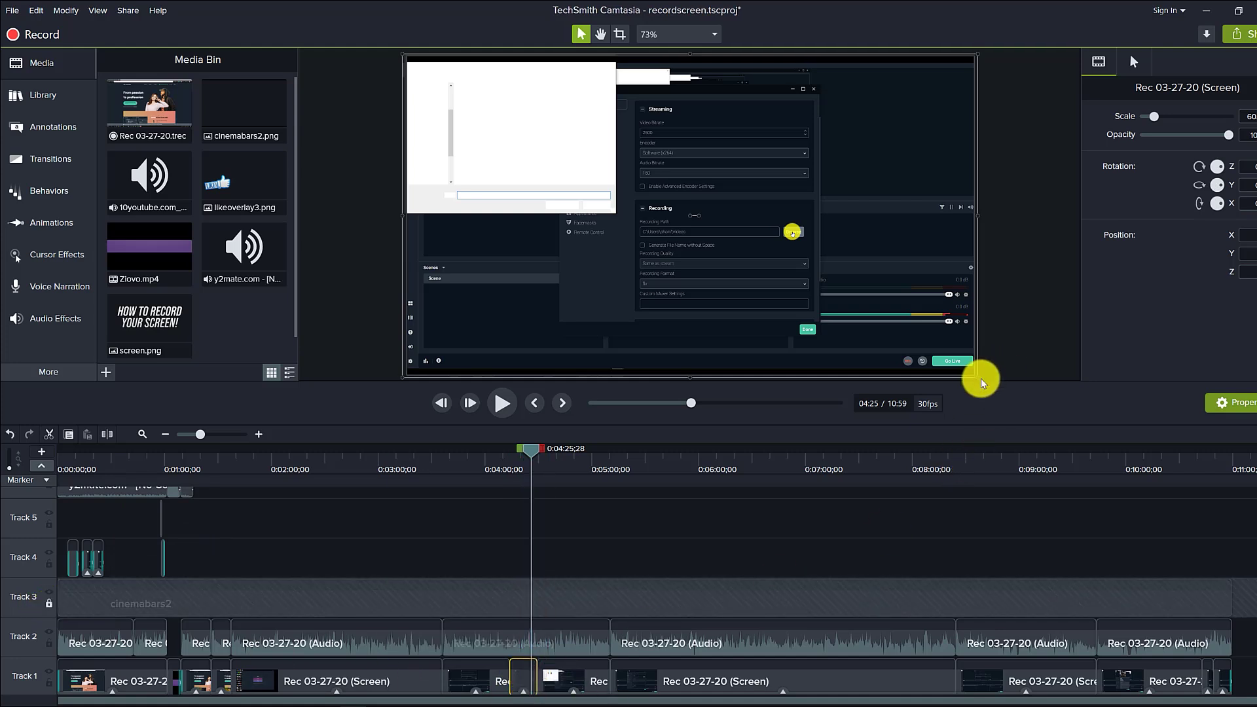
{"action": "left_click_drag", "start_coordinate": [978, 378], "coordinate": [1000, 415]}
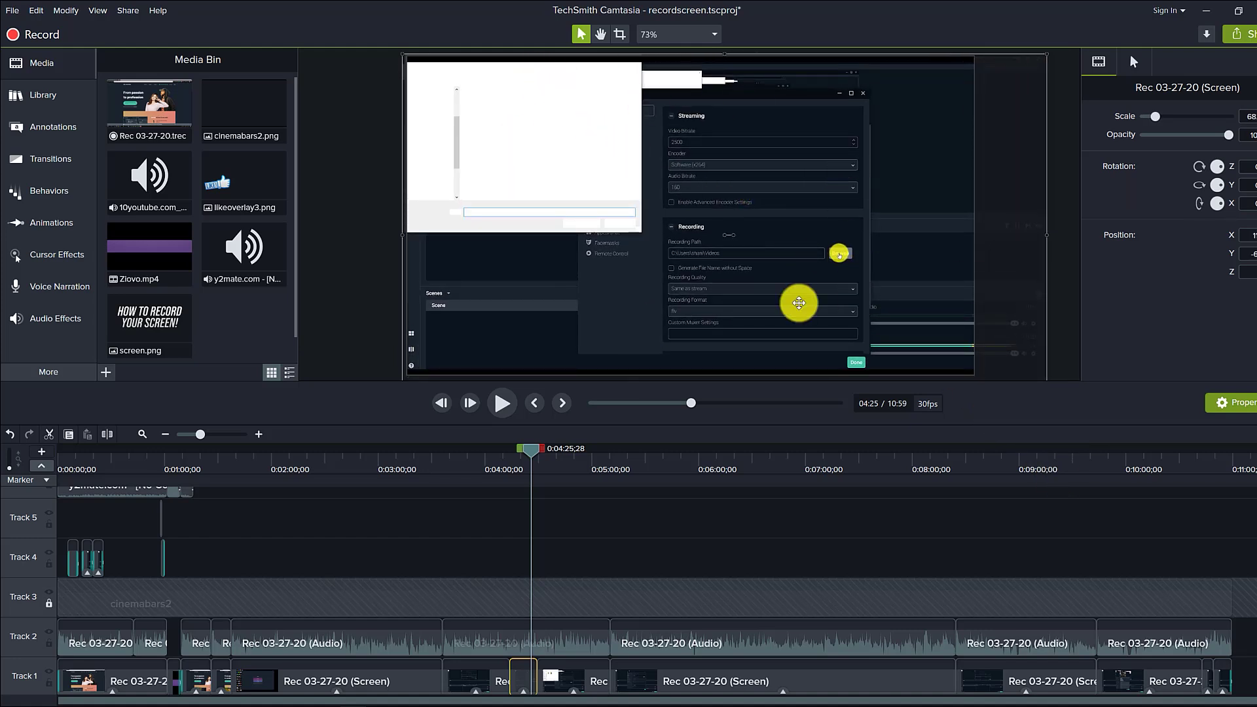
Step: Copy the selected clip's properties, then deselect it
{"action": "right_click", "coordinate": [521, 679]}
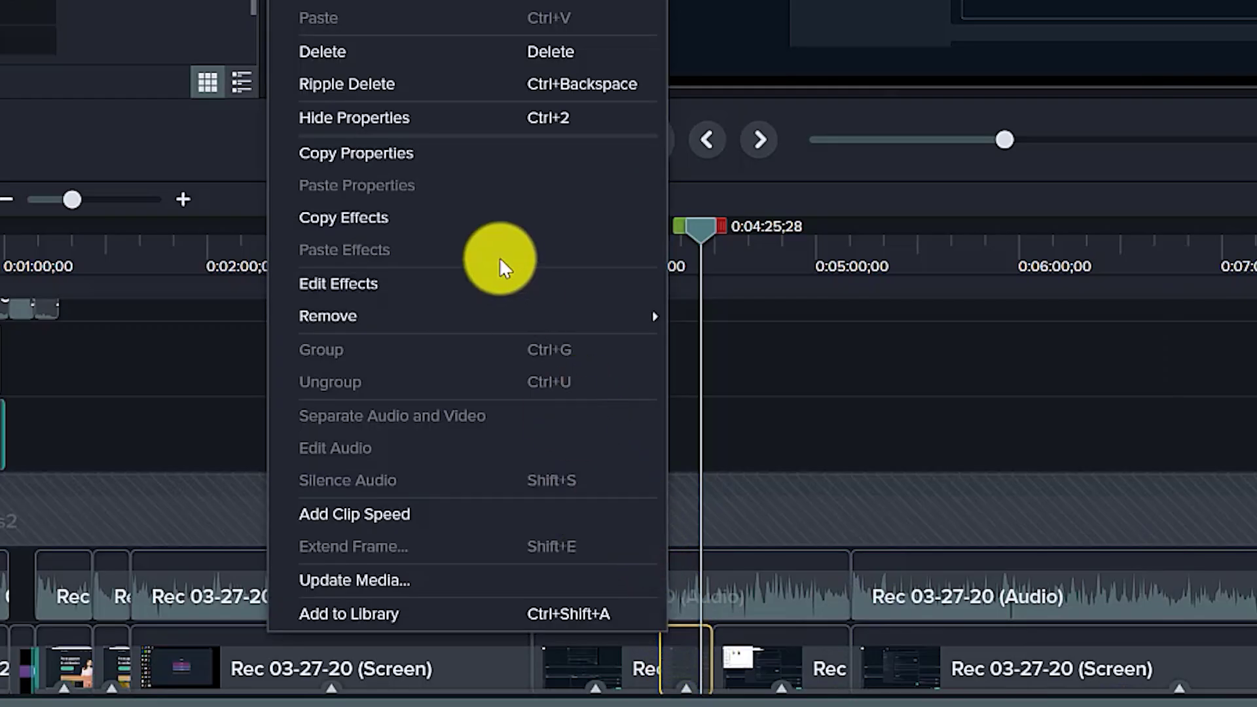
{"action": "left_click", "coordinate": [455, 153]}
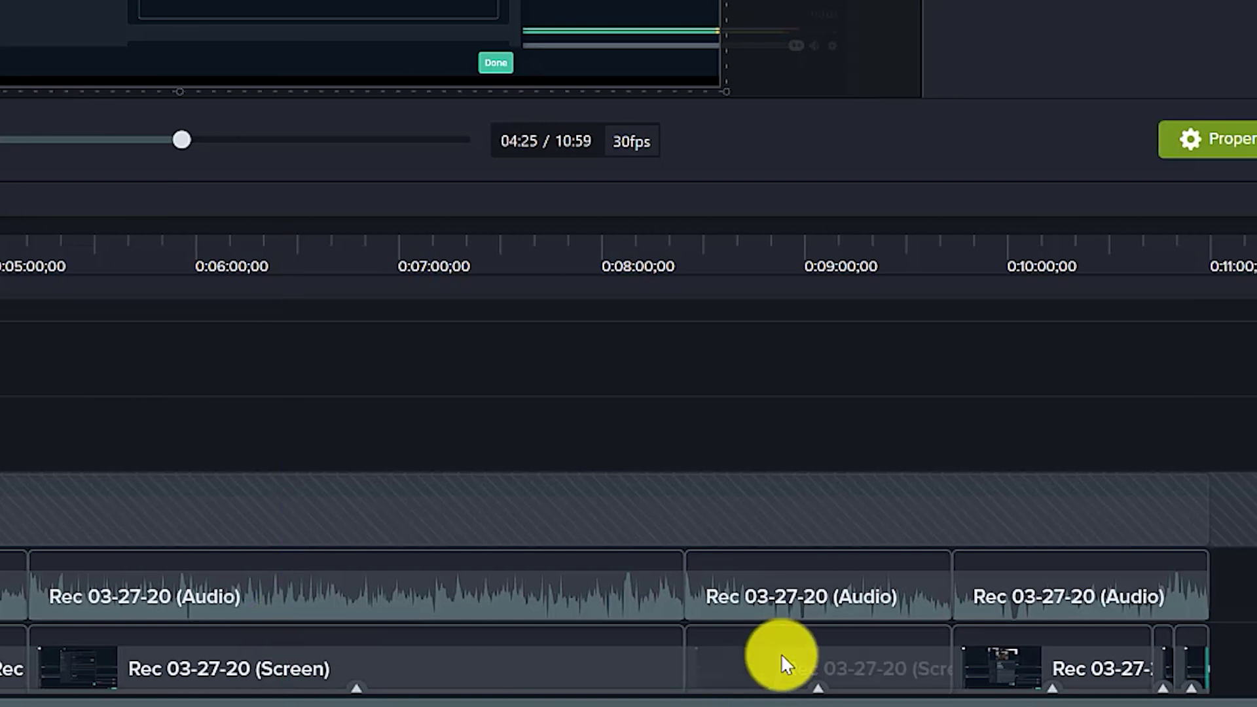
{"action": "right_click", "coordinate": [780, 653]}
{"action": "left_click", "coordinate": [954, 376]}
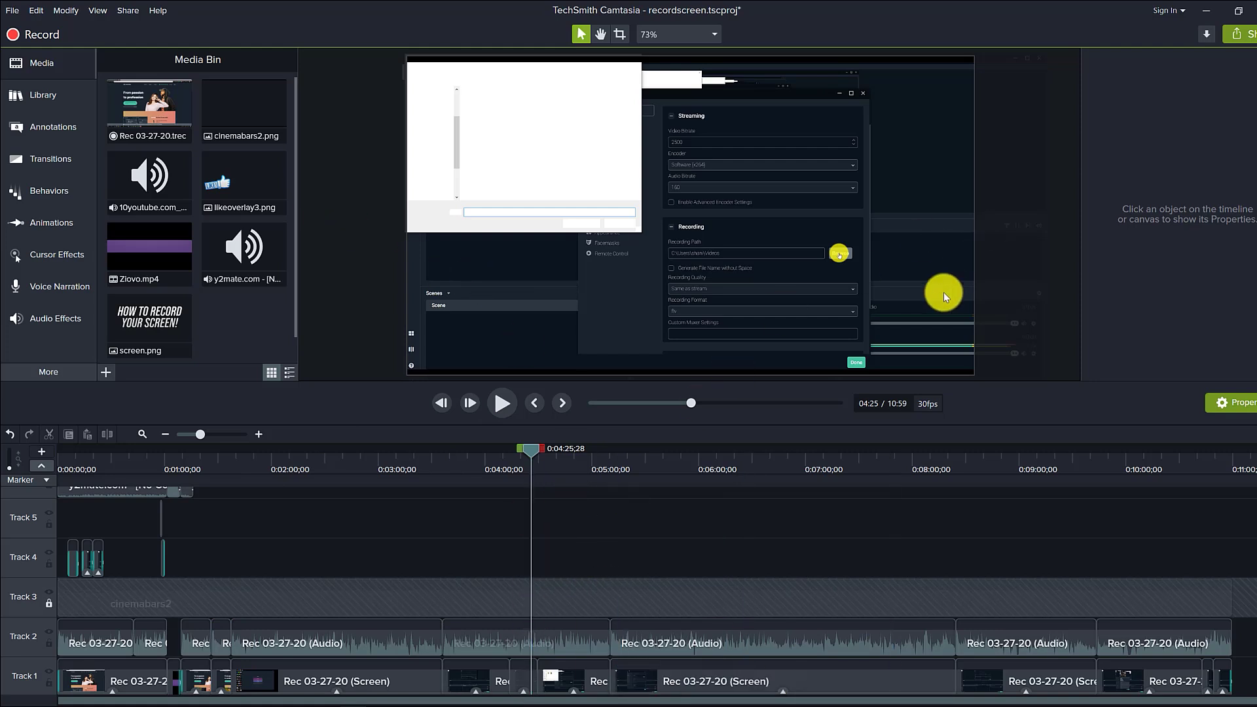
Step: Add a Zoom-n-Pan zoom to 94% at 0:04:24;10 on the recording
{"action": "left_click", "coordinate": [33, 227]}
{"action": "left_click_drag", "start_coordinate": [529, 450], "coordinate": [527, 454]}
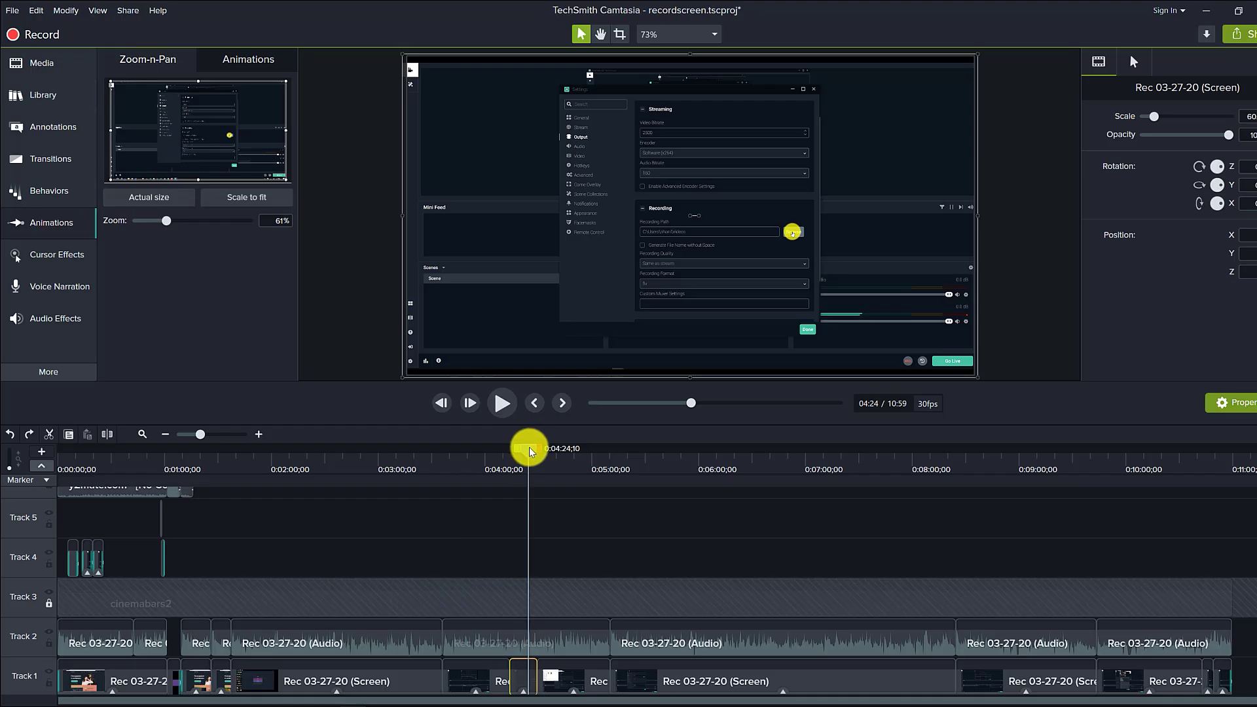
{"action": "left_click_drag", "start_coordinate": [303, 403], "coordinate": [309, 406]}
{"action": "left_click_drag", "start_coordinate": [174, 226], "coordinate": [186, 223]}
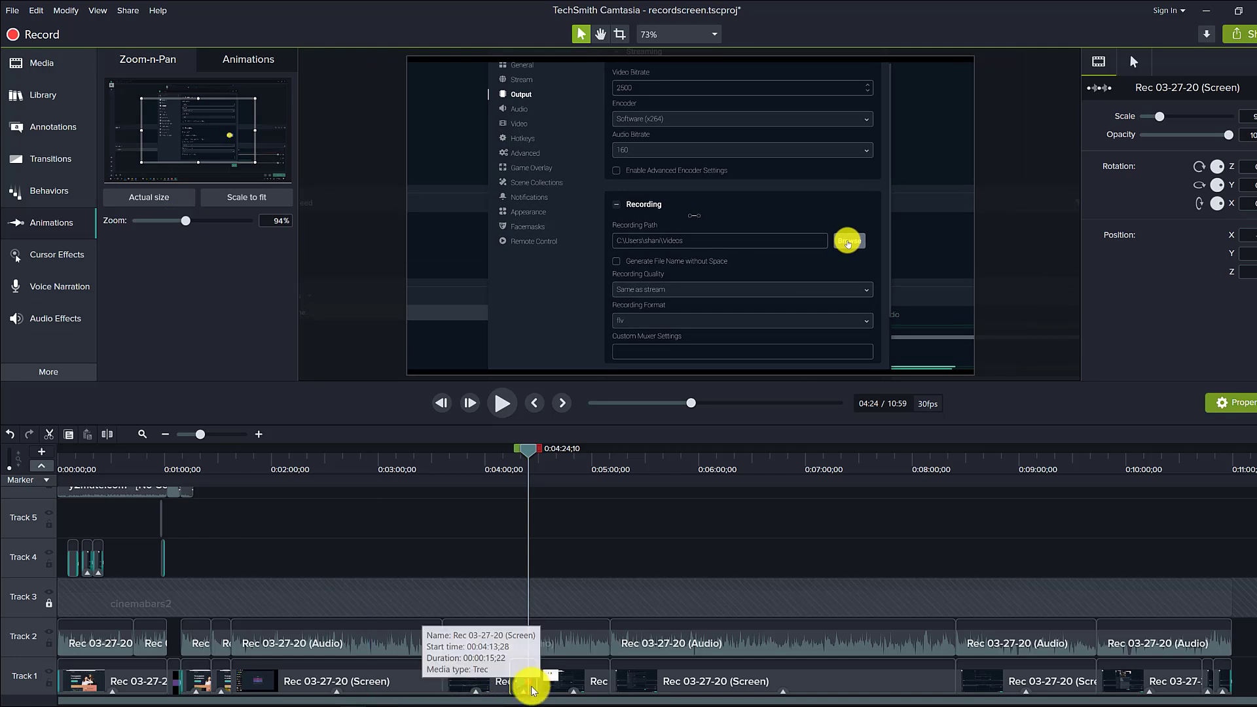
Step: Move the zoom animation's start earlier to 0:04:13;28 and preview it from 0:04:11;26
{"action": "scroll", "coordinate": [534, 681], "scroll_direction": "up", "scroll_amount": 3}
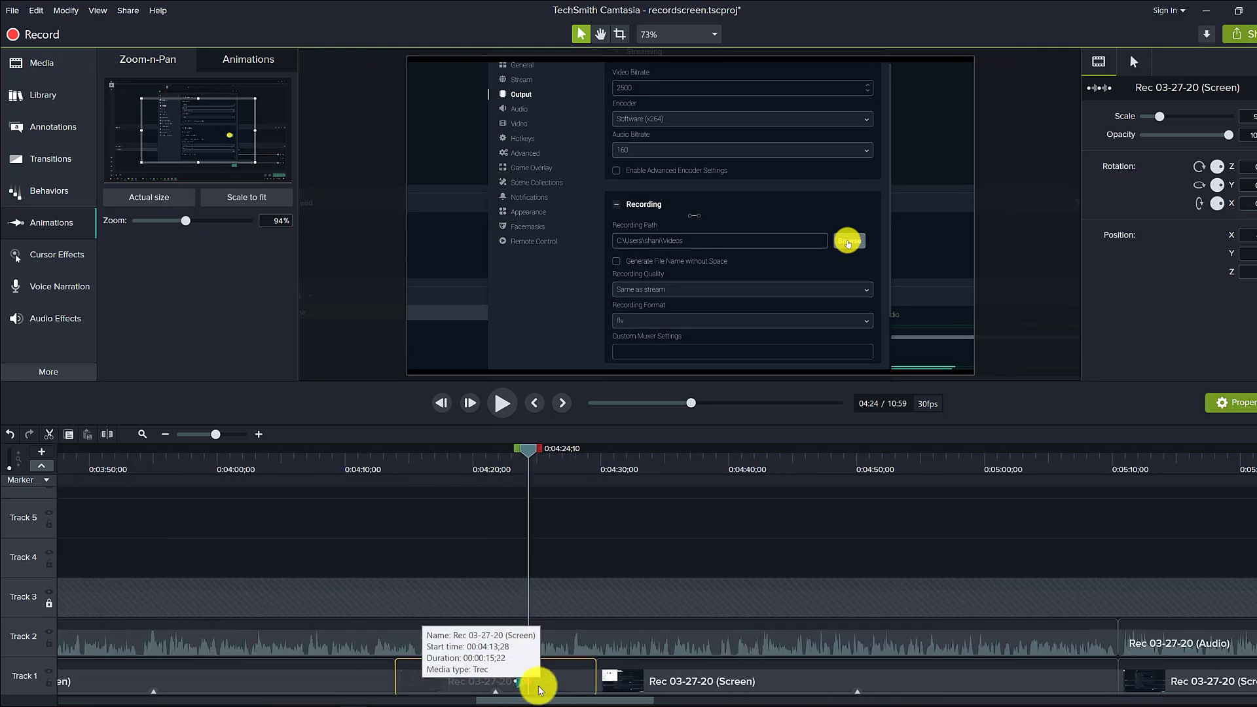
{"action": "left_click", "coordinate": [552, 681]}
{"action": "scroll", "coordinate": [591, 687], "scroll_direction": "up", "scroll_amount": 2}
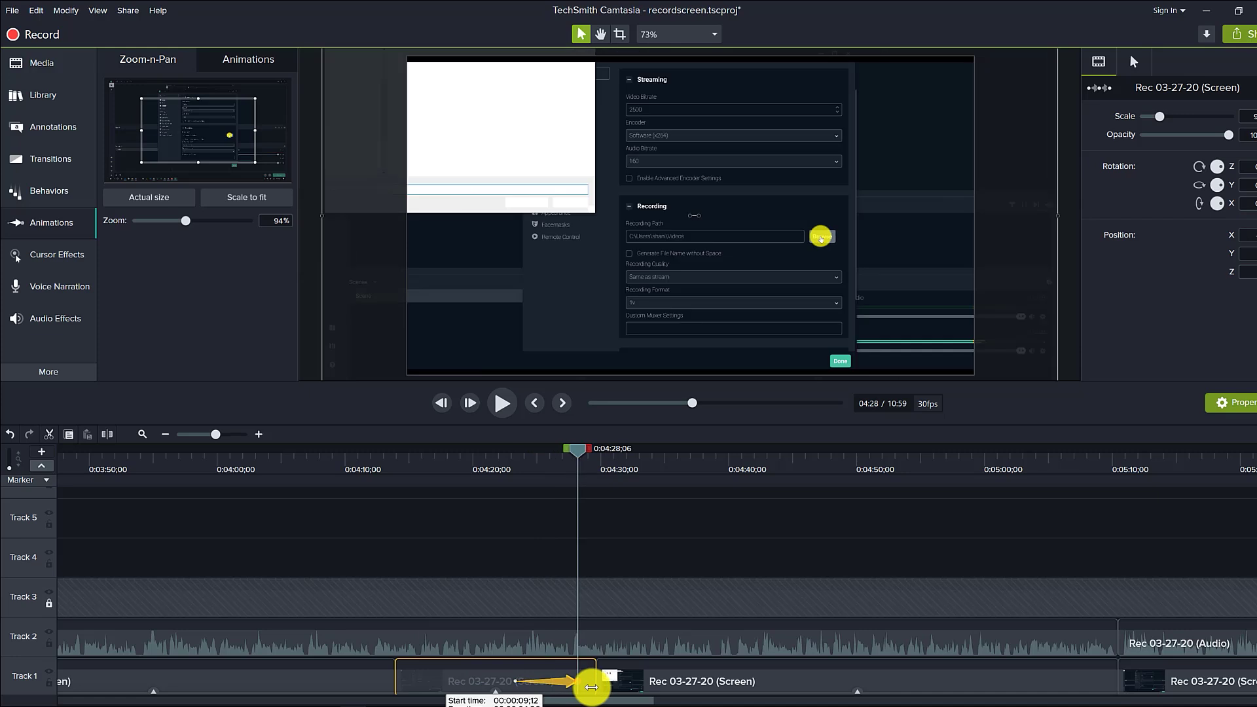
{"action": "left_click", "coordinate": [515, 678]}
{"action": "left_click_drag", "start_coordinate": [399, 675], "coordinate": [397, 675]}
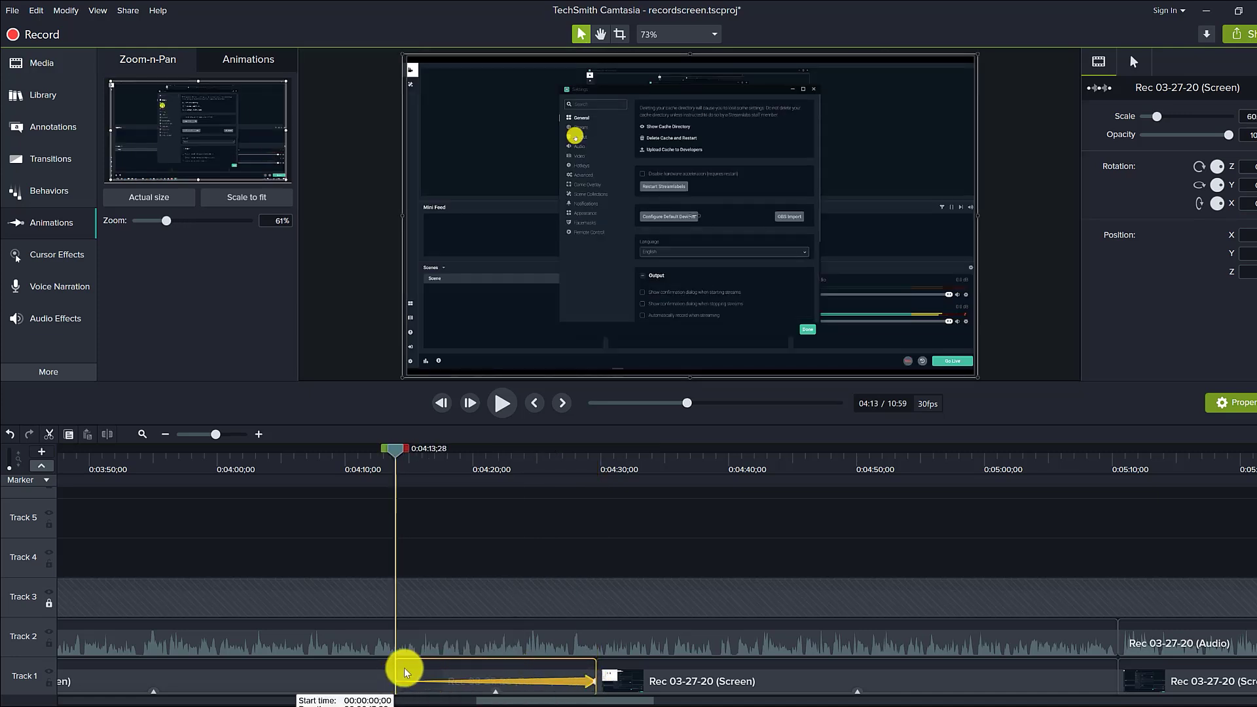
{"action": "left_click", "coordinate": [501, 408]}
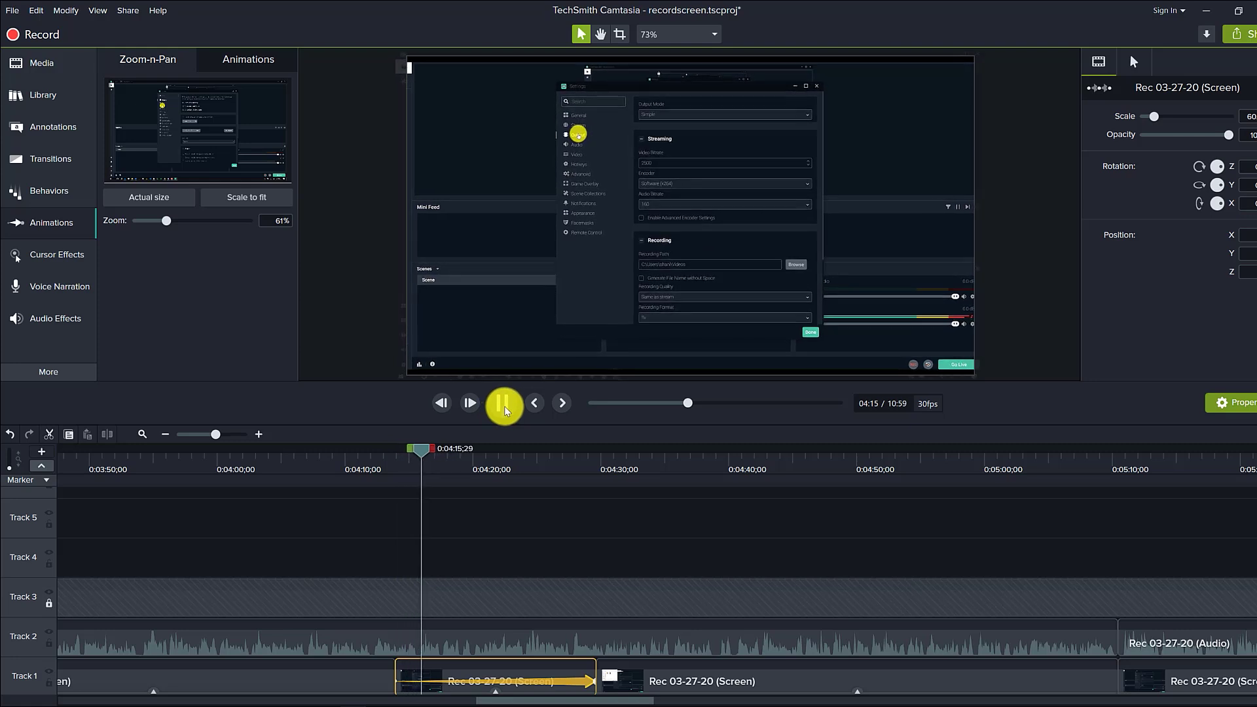
{"action": "left_click", "coordinate": [503, 408]}
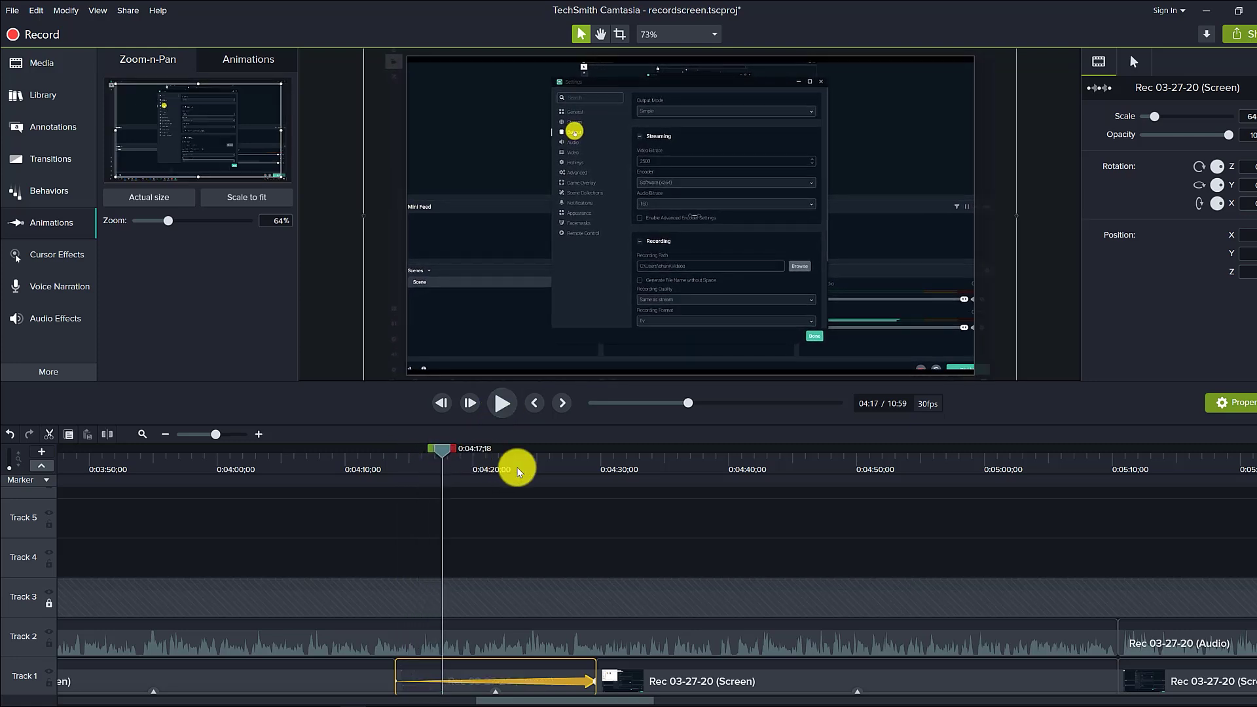
{"action": "mouse_move", "coordinate": [514, 471]}
{"action": "left_mouse_down"}
{"action": "mouse_move", "coordinate": [561, 471]}
{"action": "mouse_move", "coordinate": [489, 468]}
{"action": "left_mouse_up"}
{"action": "left_click", "coordinate": [370, 488]}
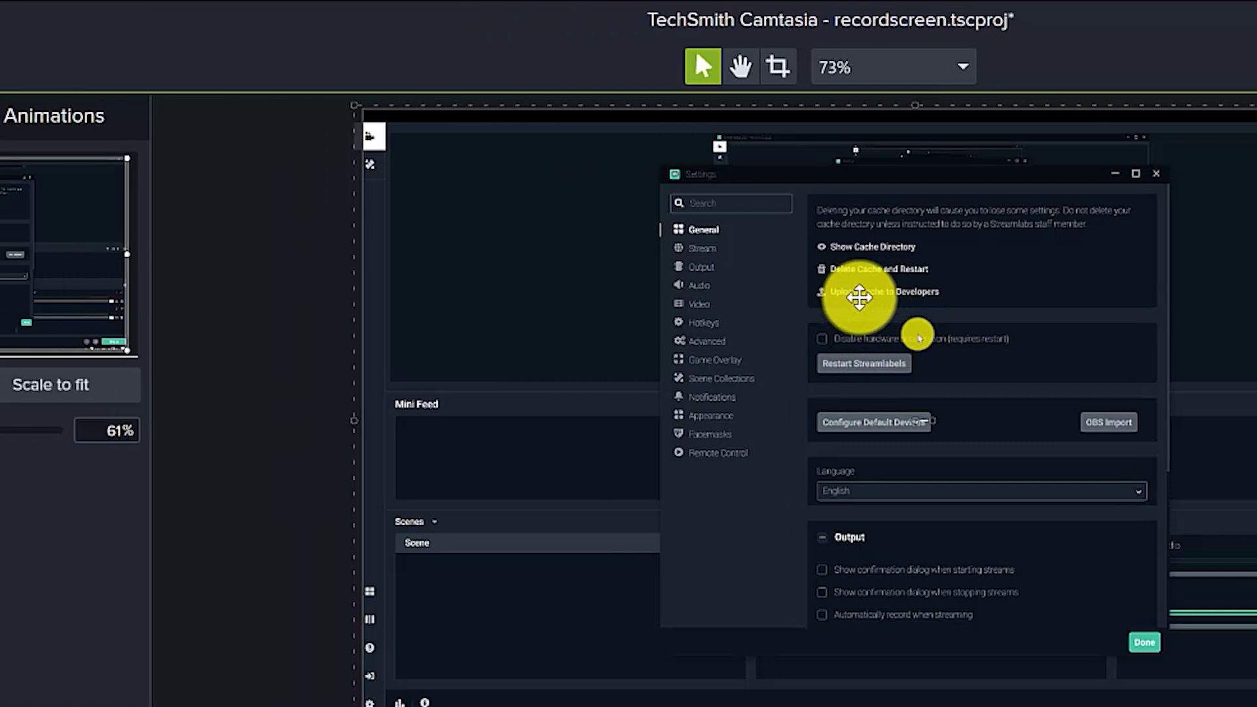
Step: Apply Cursor Highlight from Cursor Effects to the Rec 03-27-20 (Screen) clip on Track 1
{"action": "left_click", "coordinate": [122, 496]}
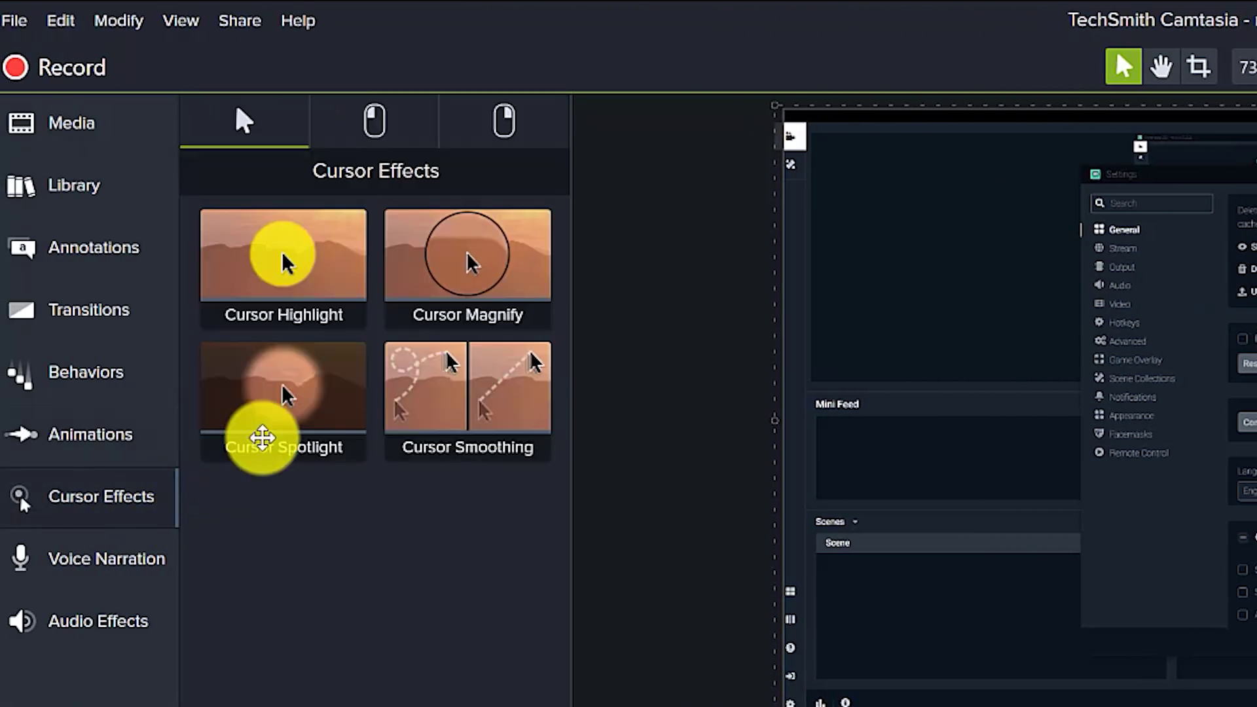
{"action": "left_click_drag", "start_coordinate": [308, 267], "coordinate": [219, 167]}
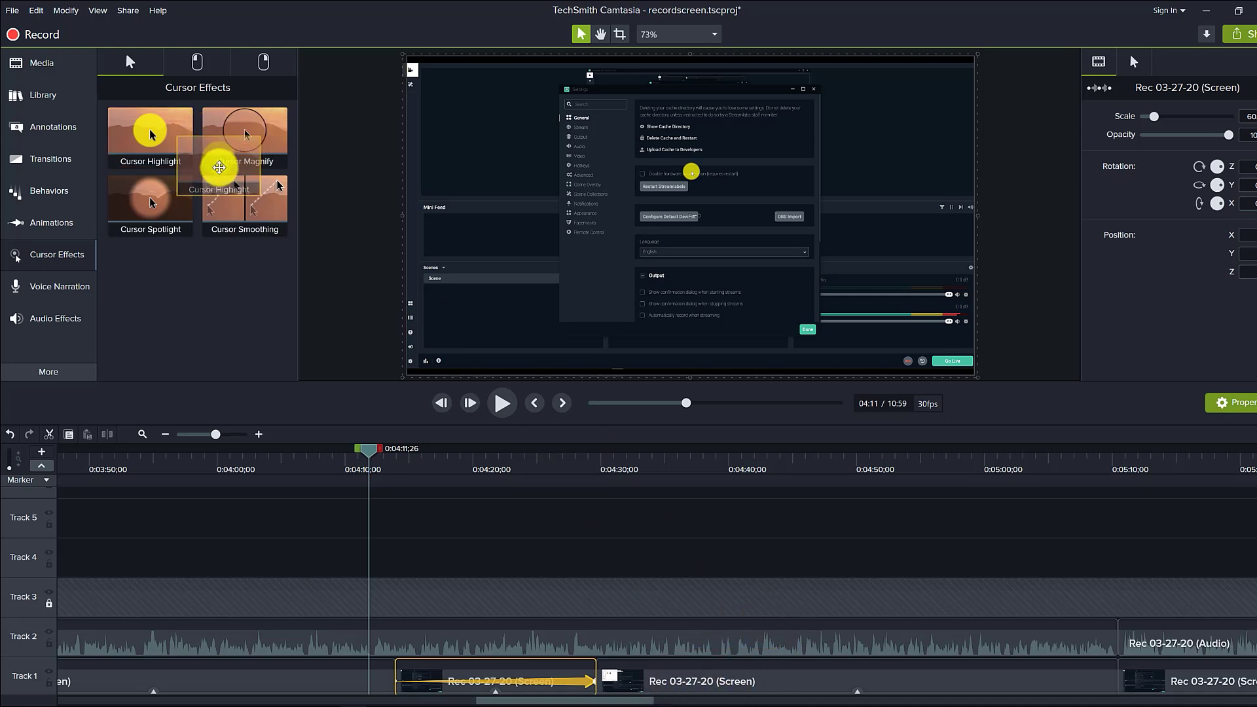
{"action": "left_click", "coordinate": [445, 481]}
{"action": "left_click_drag", "start_coordinate": [124, 131], "coordinate": [617, 613]}
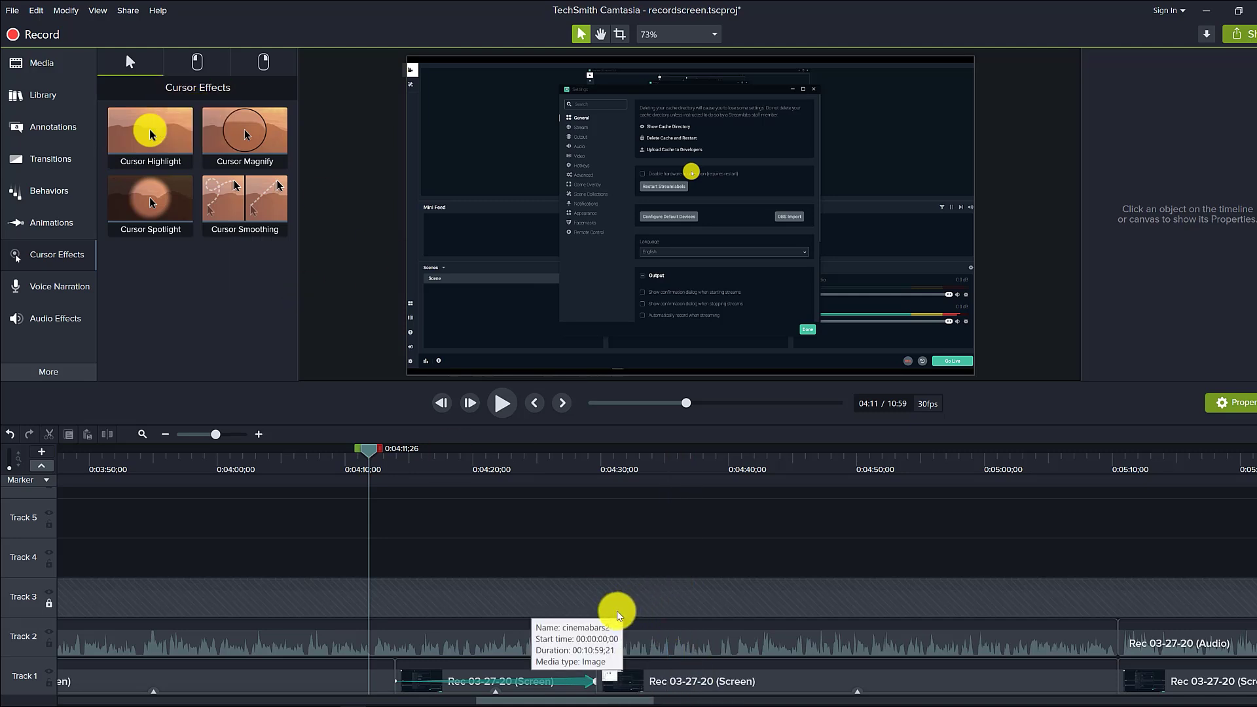